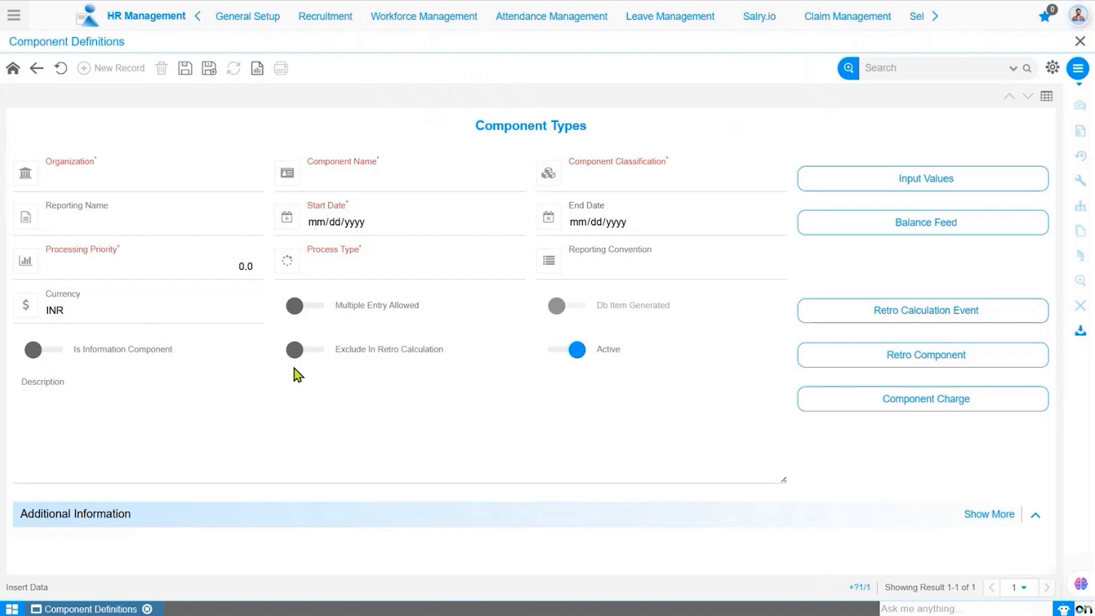
{"action": "left_click", "coordinate": [255, 414]}
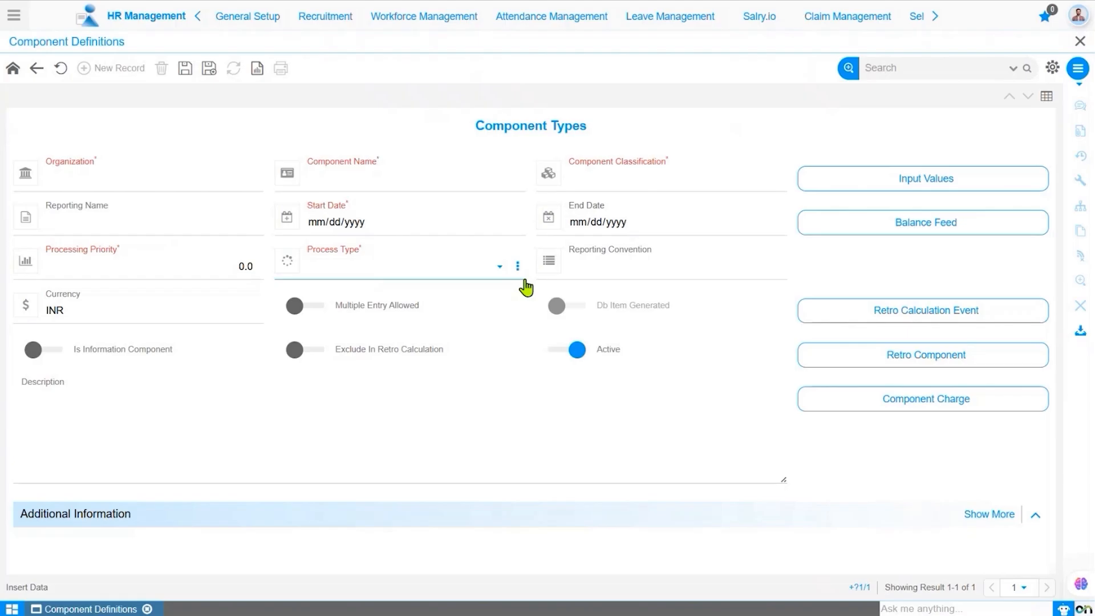
{"action": "left_click", "coordinate": [452, 438]}
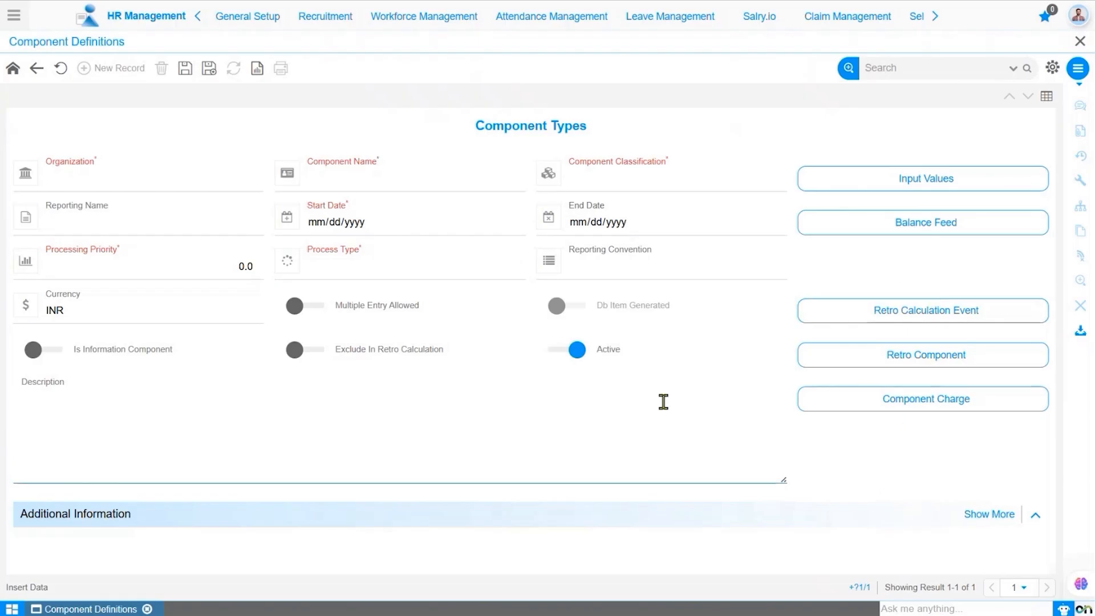
{"action": "left_click", "coordinate": [419, 350]}
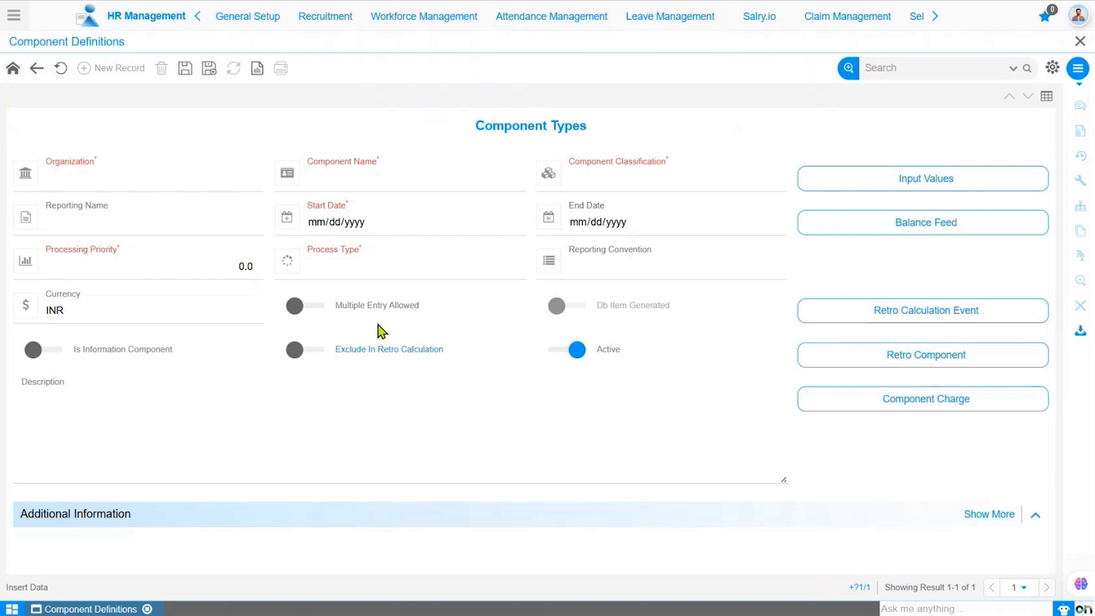
- Set the organization to the first option in the organization list
{"action": "left_click", "coordinate": [203, 190]}
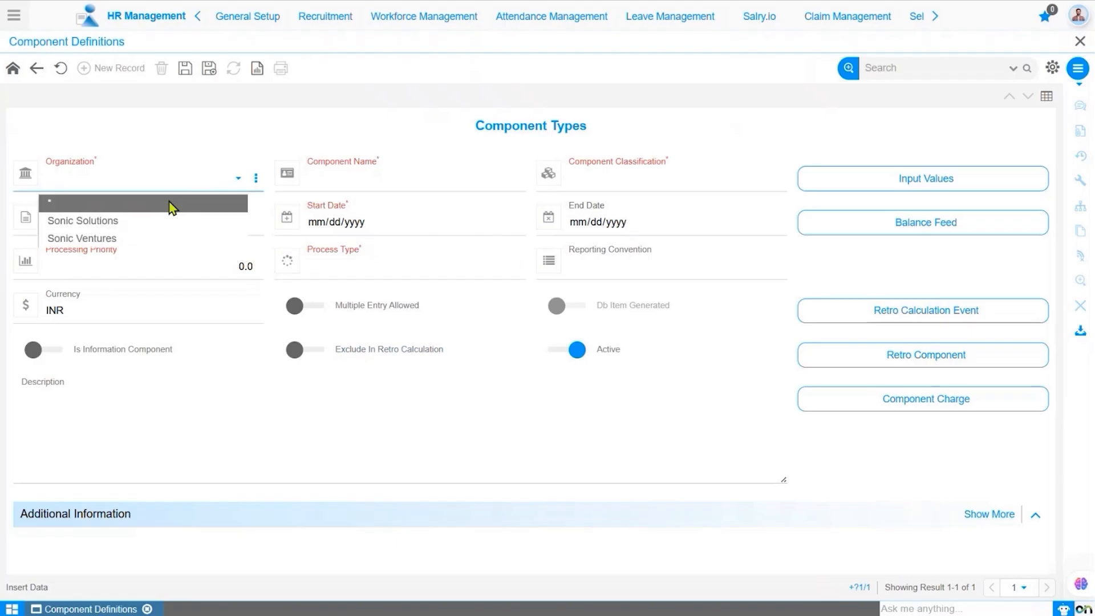
{"action": "left_click", "coordinate": [170, 203]}
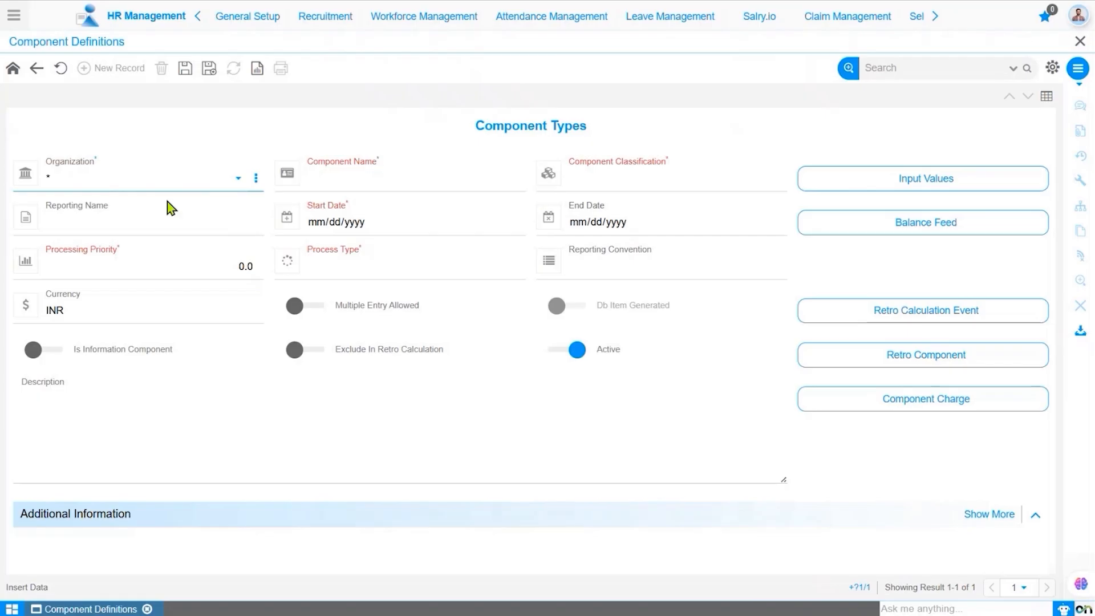
{"action": "left_click", "coordinate": [184, 259]}
{"action": "left_click", "coordinate": [228, 183]}
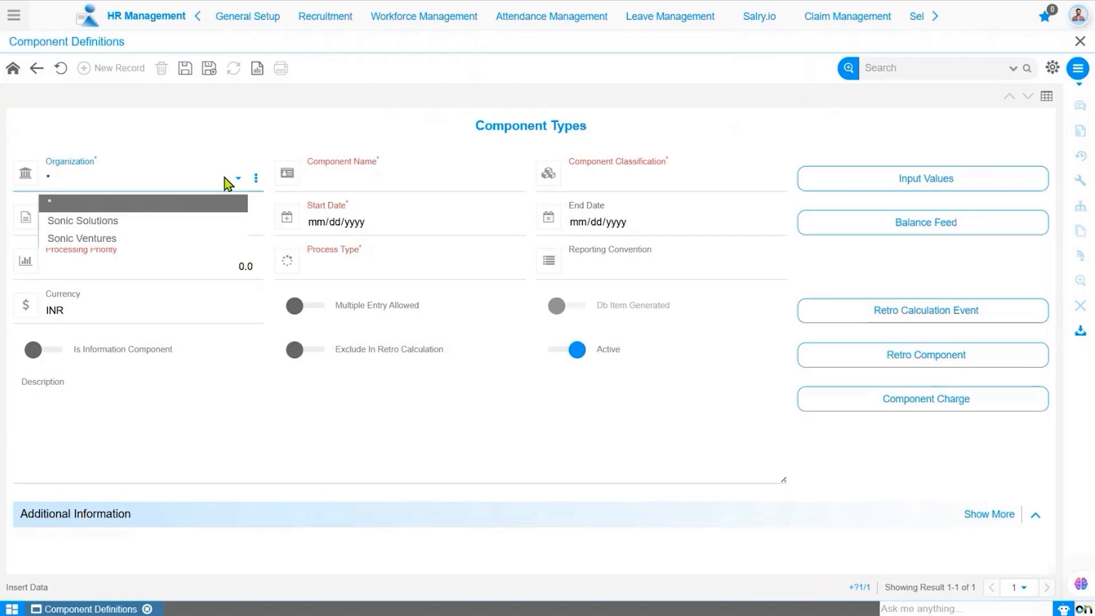
{"action": "left_click", "coordinate": [150, 208]}
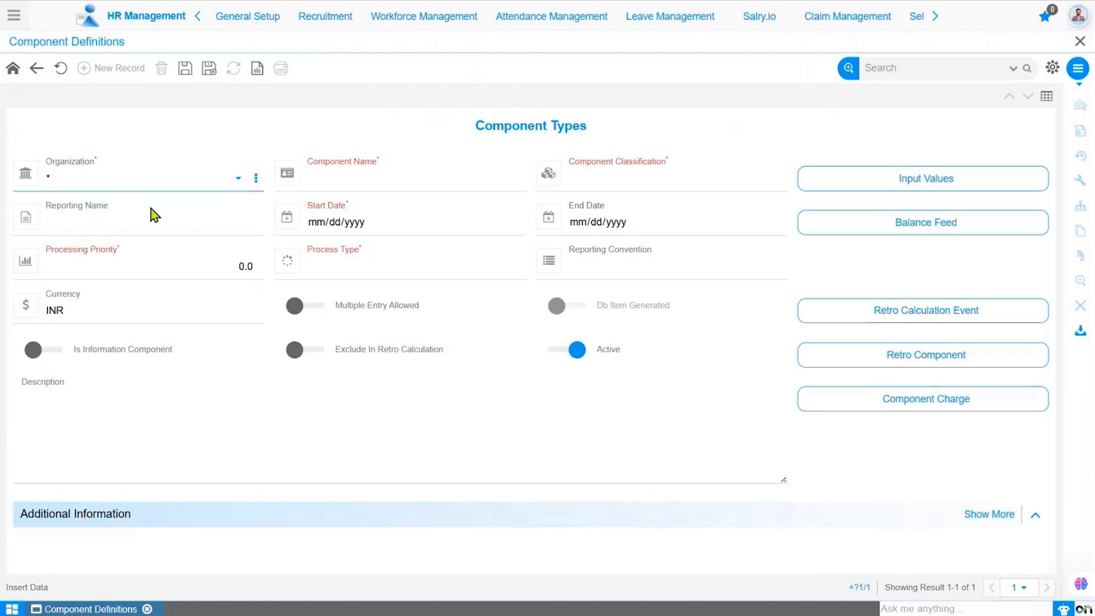
- Name the component Normal Hours and set its classification to Information
{"action": "left_click", "coordinate": [357, 187]}
{"action": "type", "text": "Normal "}
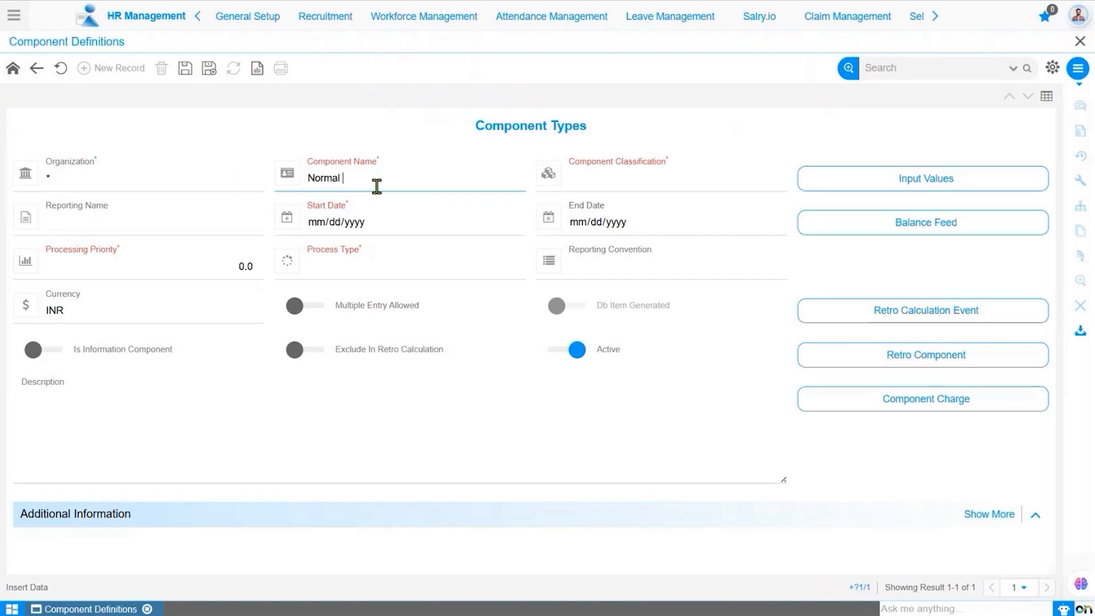
{"action": "type", "text": "Hours"}
{"action": "left_click", "coordinate": [638, 186]}
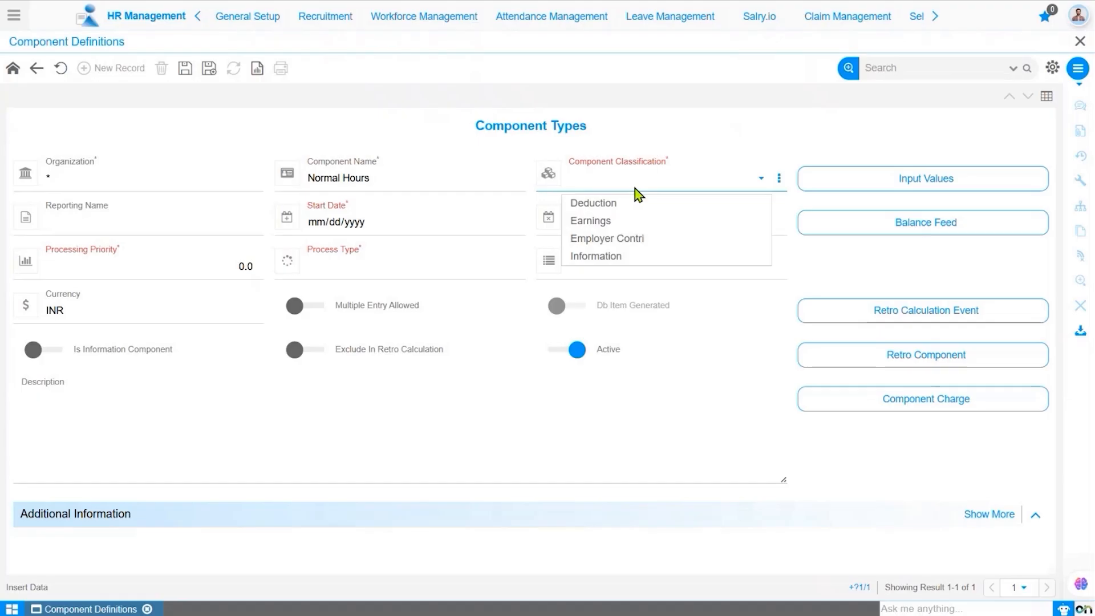
{"action": "left_click", "coordinate": [634, 262]}
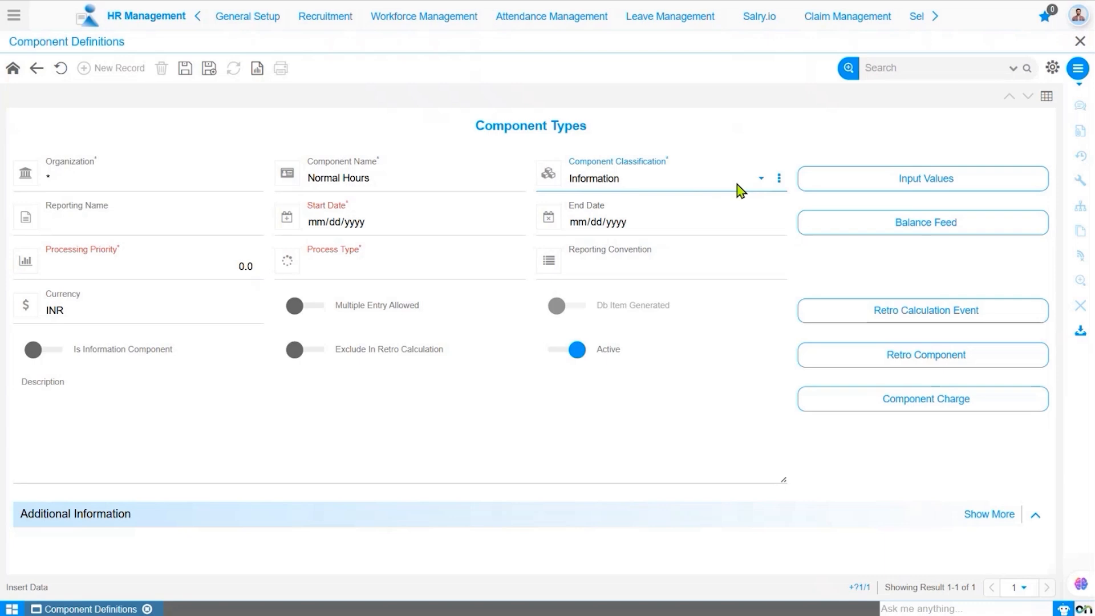
- Set the start date to 01/01/2021 and the processing priority to 100
{"action": "left_click", "coordinate": [324, 233]}
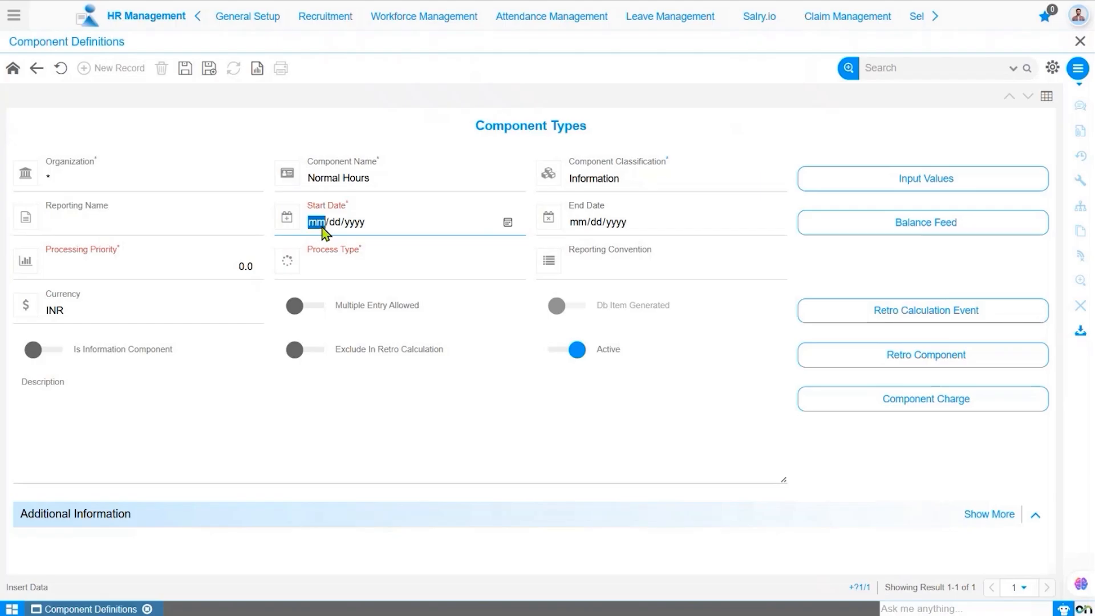
{"action": "type", "text": "01012021"}
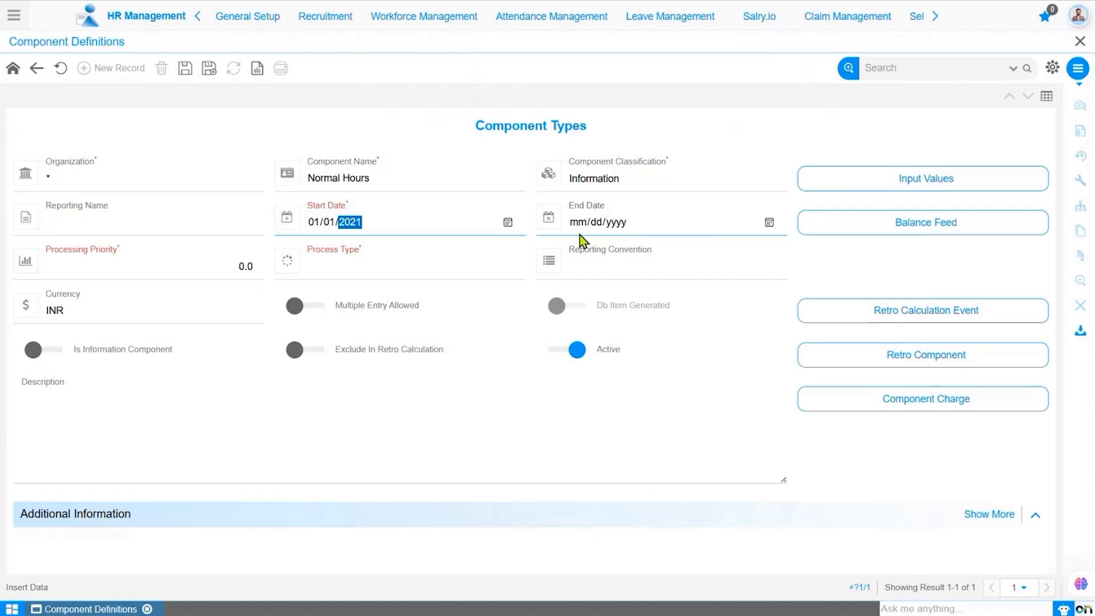
{"action": "left_click", "coordinate": [144, 274]}
{"action": "type", "text": "100"}
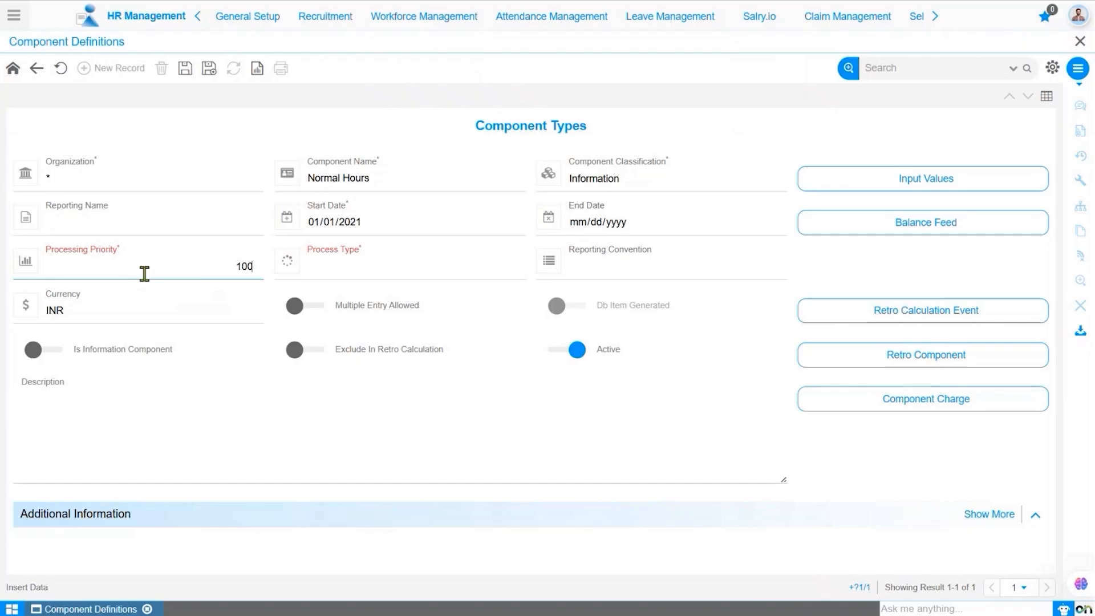
{"action": "left_click", "coordinate": [258, 395]}
- Set the process type to Non Recurring
{"action": "left_click", "coordinate": [384, 277]}
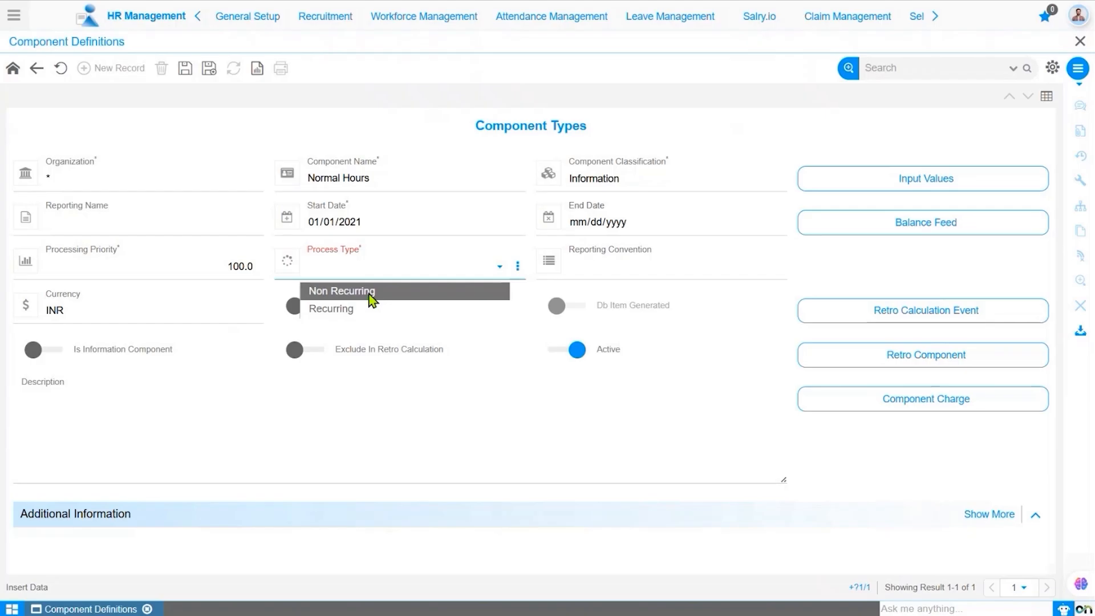
{"action": "left_click", "coordinate": [371, 293]}
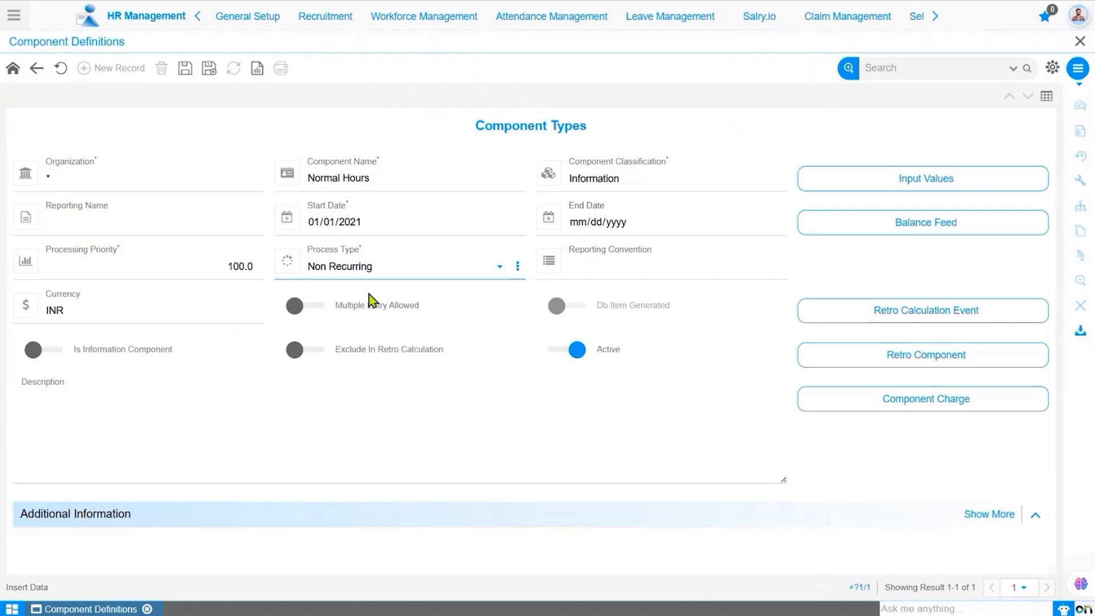
{"action": "left_click", "coordinate": [366, 398]}
- Turn on Multiple Entry Allowed, Is Information Component and Exclude In Retro Calculation, and save the component
{"action": "left_click", "coordinate": [306, 307]}
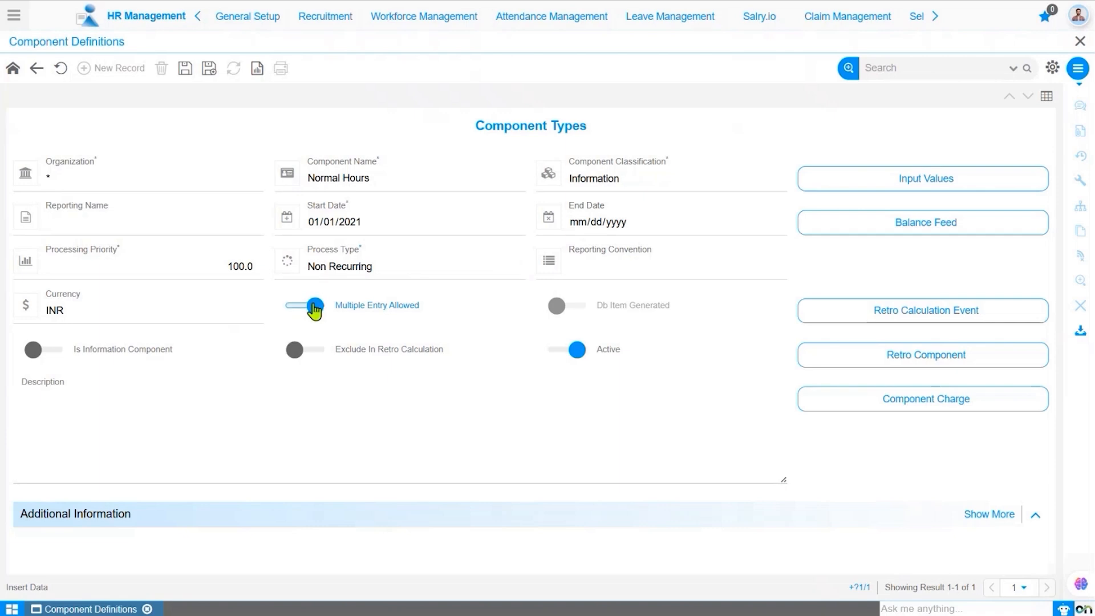
{"action": "left_click", "coordinate": [51, 358]}
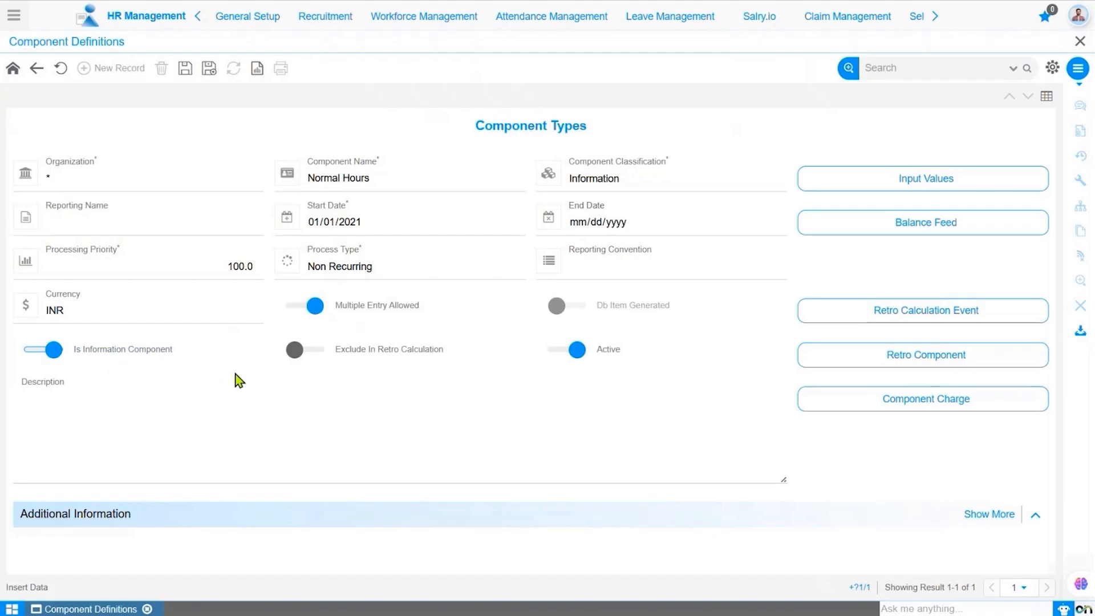
{"action": "left_click", "coordinate": [318, 355]}
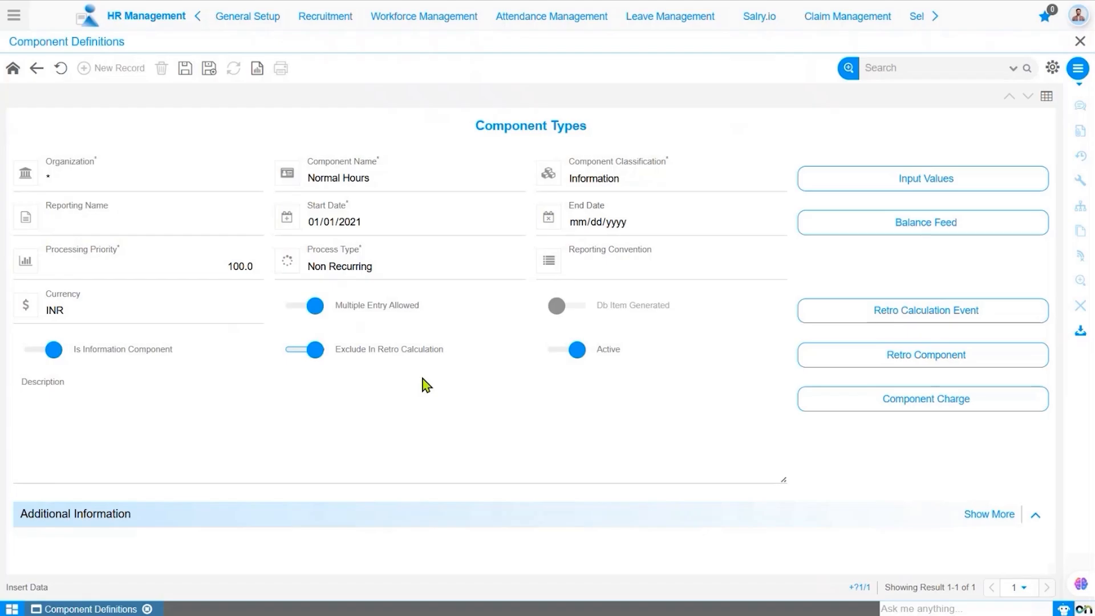
{"action": "left_click", "coordinate": [274, 476]}
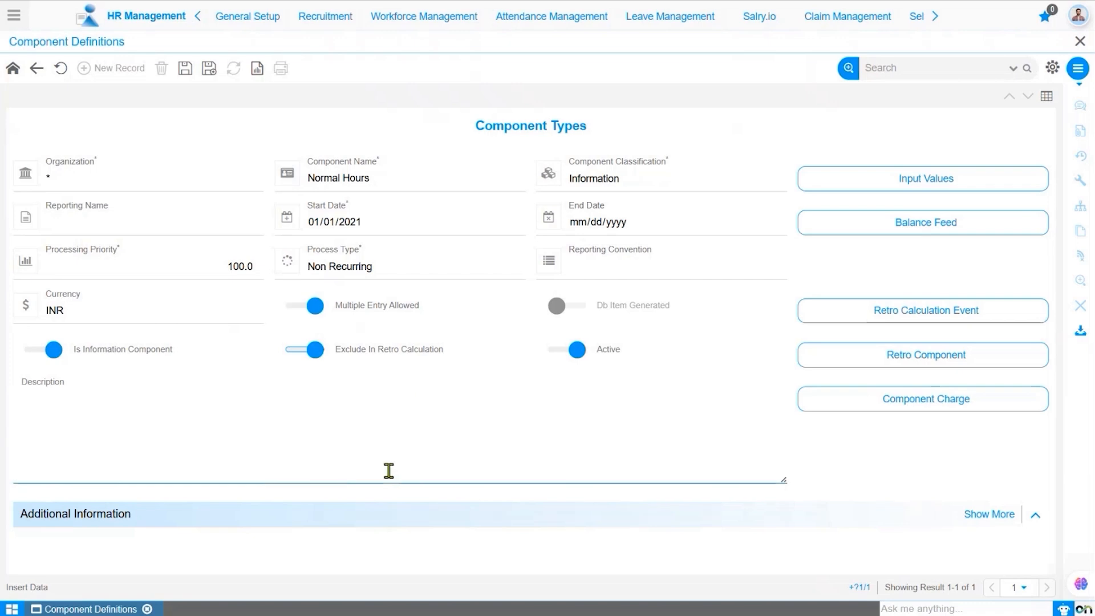
{"action": "left_click", "coordinate": [185, 70]}
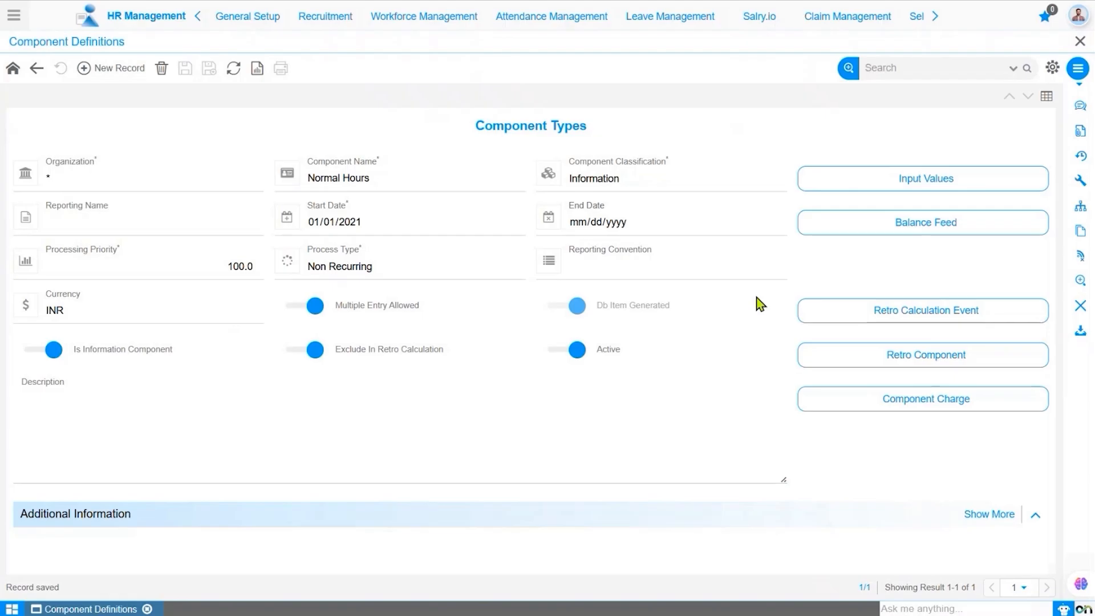
- Add an input value Hours_Worked with data type Hours to Normal Hours and save it
{"action": "left_click", "coordinate": [959, 184]}
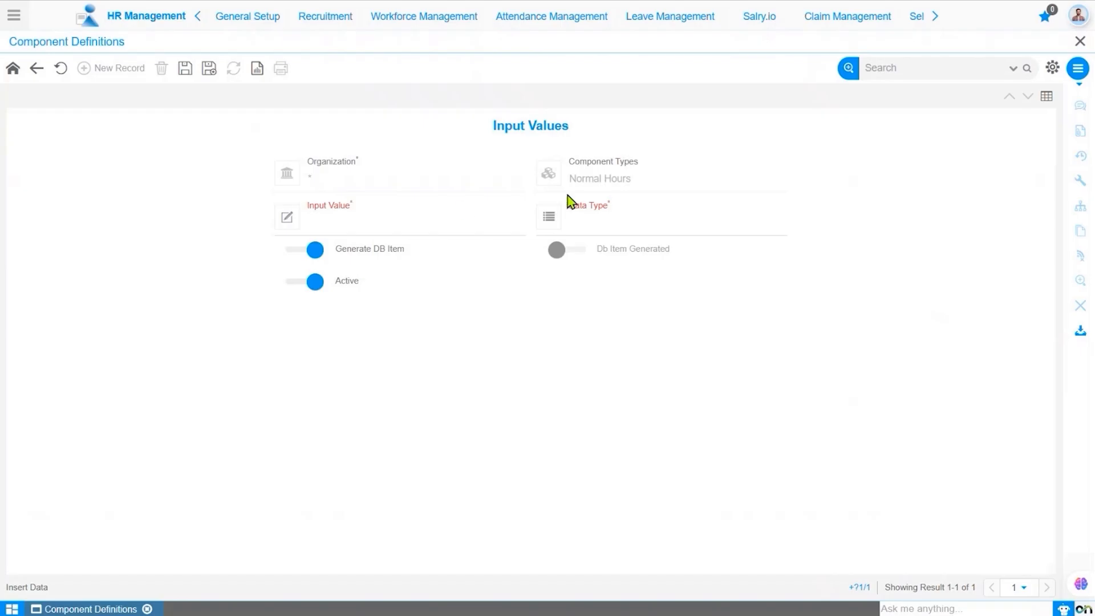
{"action": "left_click", "coordinate": [401, 230]}
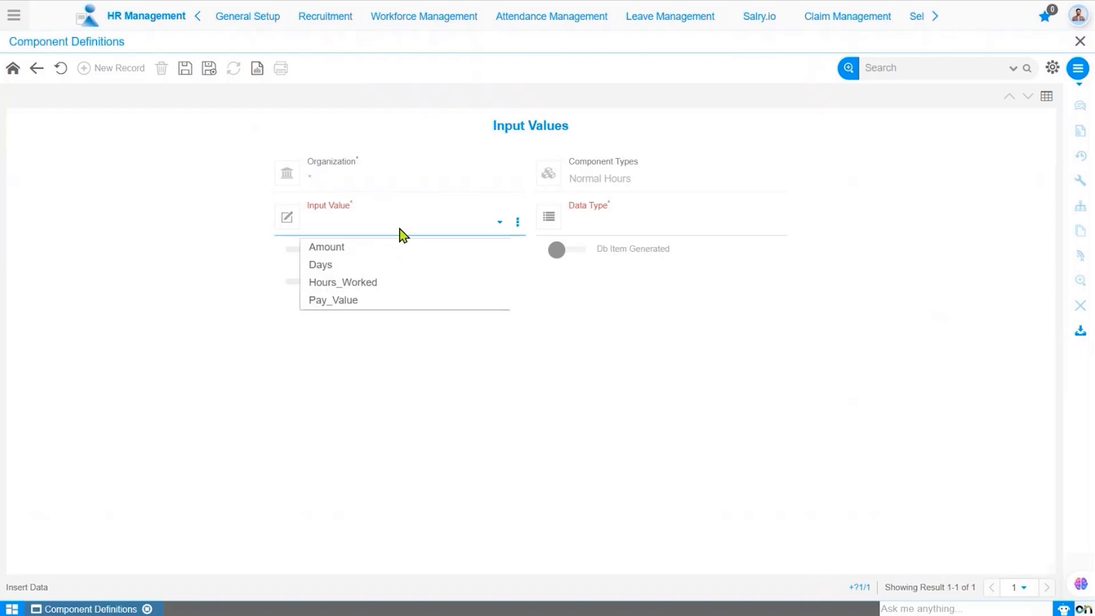
{"action": "left_click", "coordinate": [384, 283]}
{"action": "left_click", "coordinate": [649, 235]}
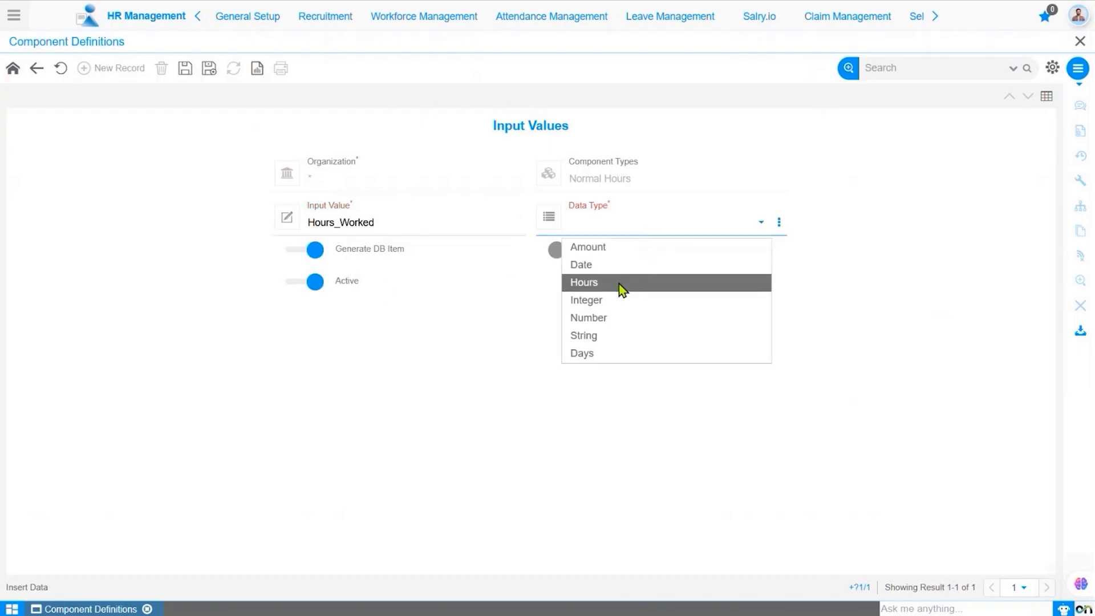
{"action": "left_click", "coordinate": [619, 284]}
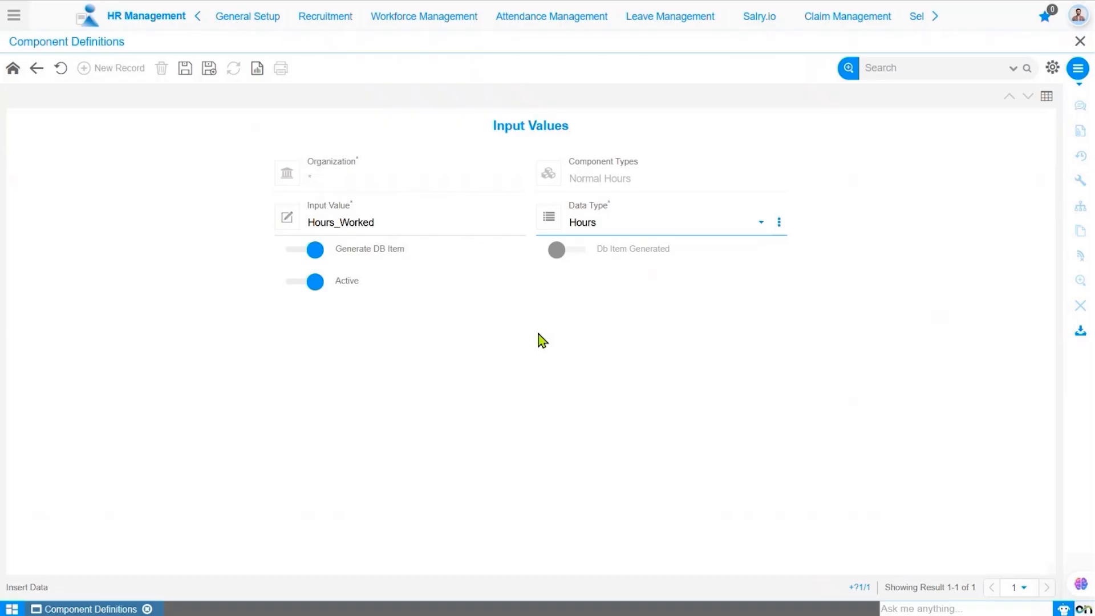
{"action": "left_click", "coordinate": [185, 69]}
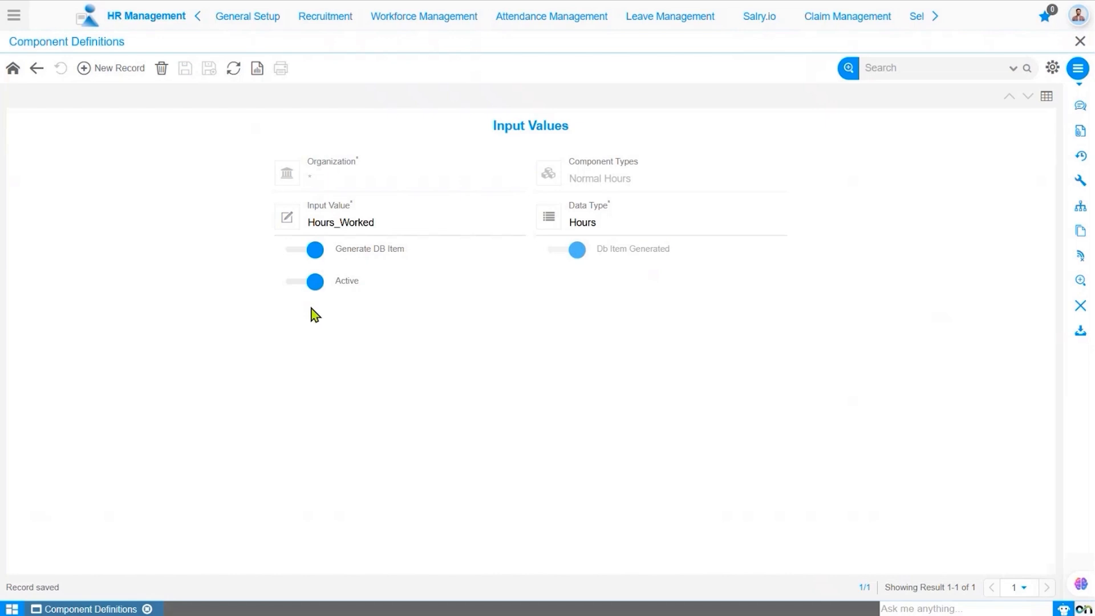
- Return to the Normal Hours component and make a copy of the record
{"action": "left_click", "coordinate": [37, 69]}
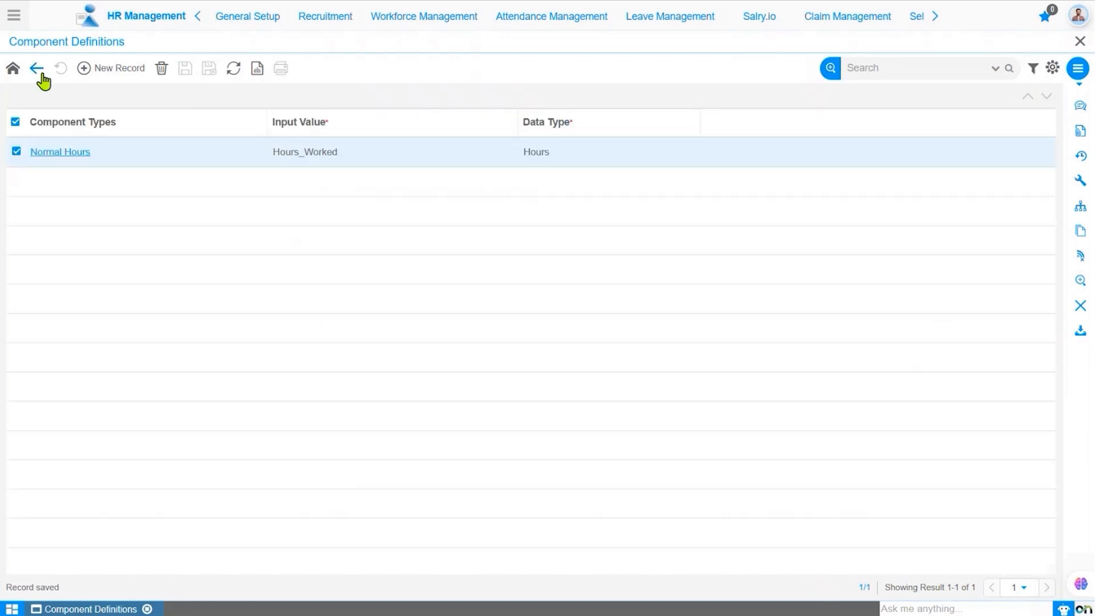
{"action": "left_click", "coordinate": [37, 69]}
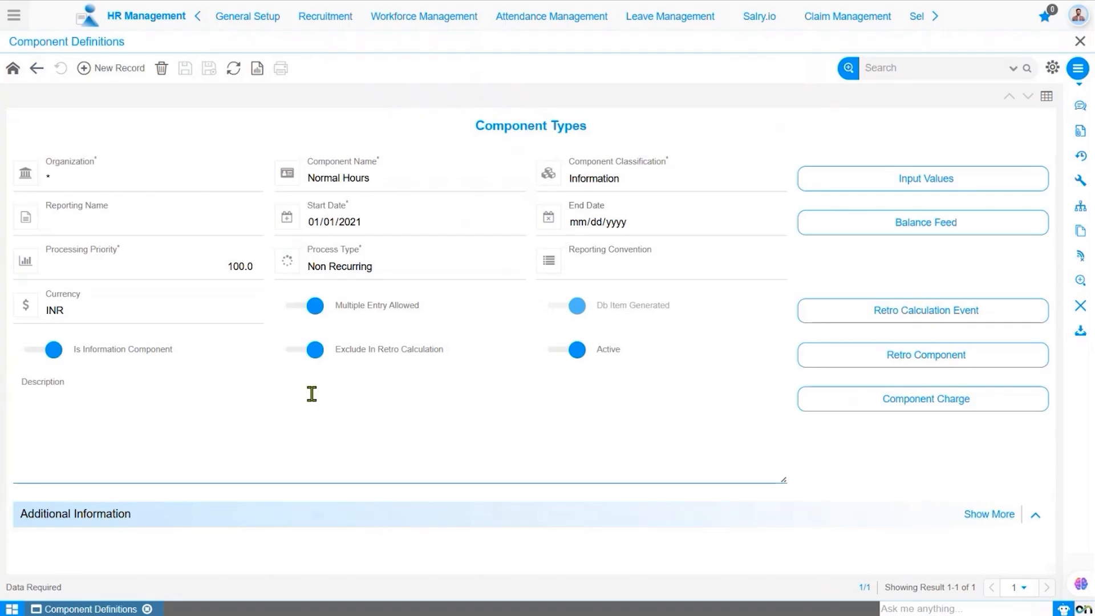
{"action": "left_click", "coordinate": [1077, 69]}
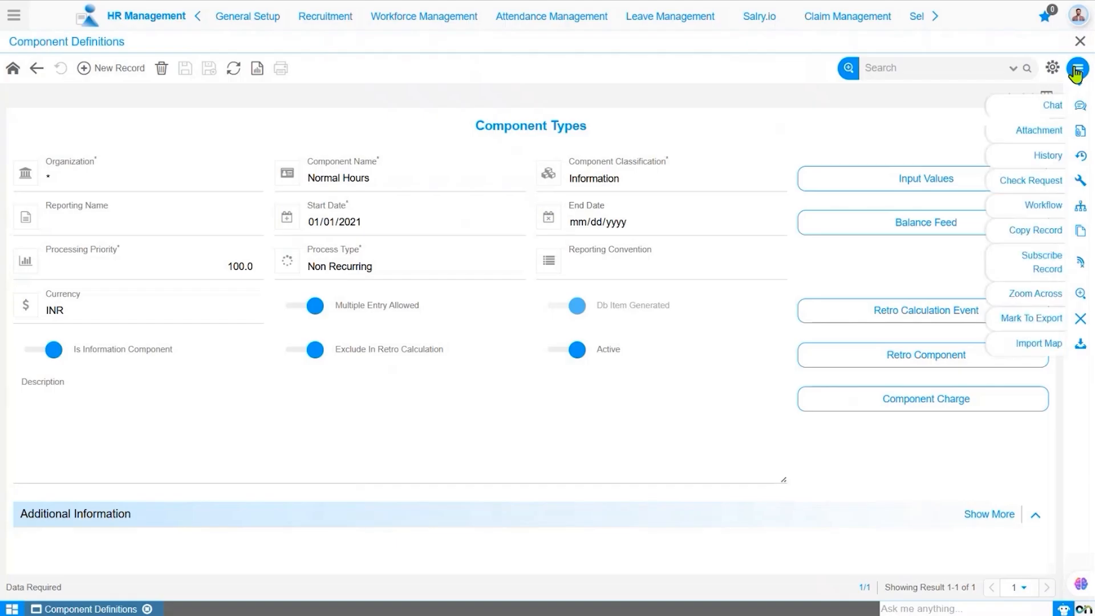
{"action": "left_click", "coordinate": [1046, 234]}
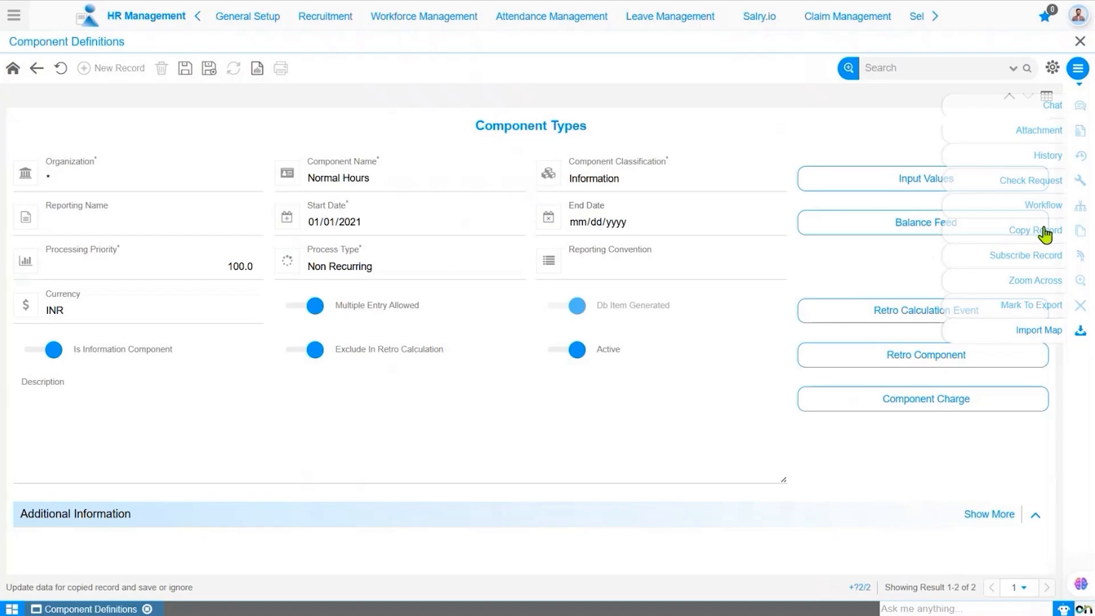
- Rename the copy Normal OT Hours, set its processing priority to 101, and save it
{"action": "left_click", "coordinate": [341, 178]}
{"action": "type", "text": "OT"}
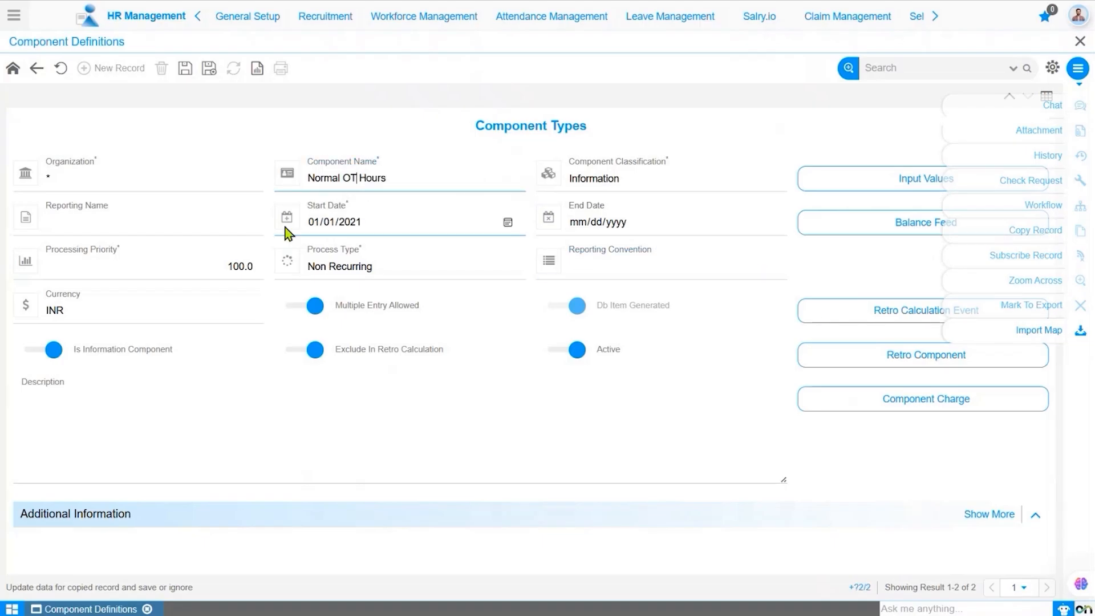
{"action": "double_click", "coordinate": [252, 266]}
{"action": "key", "text": "BackSpace"}
{"action": "type", "text": "10"}
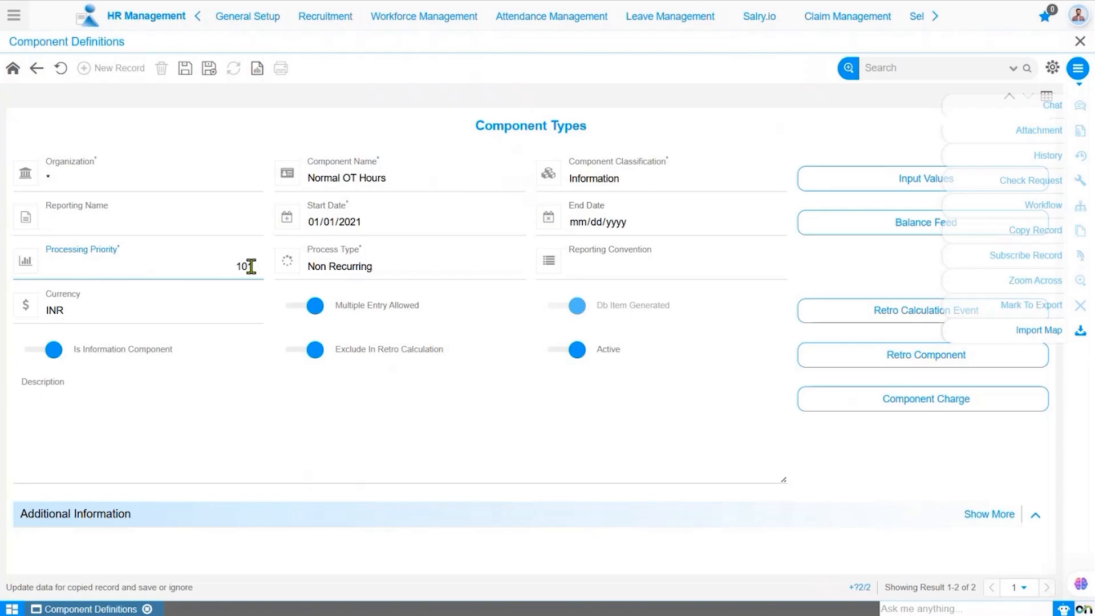
{"action": "type", "text": "1"}
{"action": "left_click", "coordinate": [186, 71]}
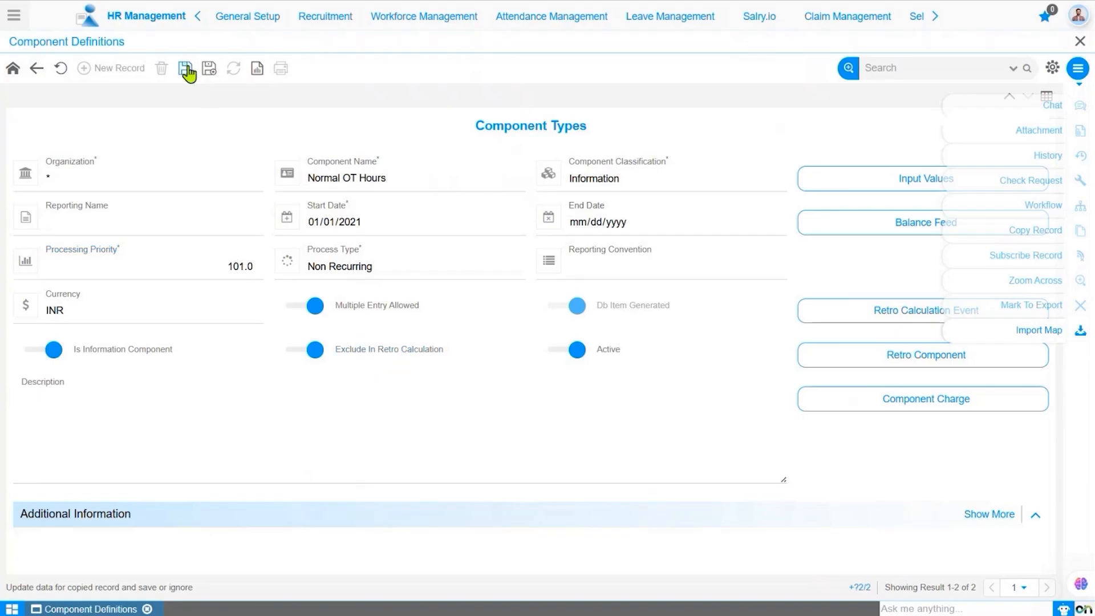
- Add an input value Hours_Worked with data type Hours to Normal OT Hours and save it
{"action": "left_click", "coordinate": [890, 183]}
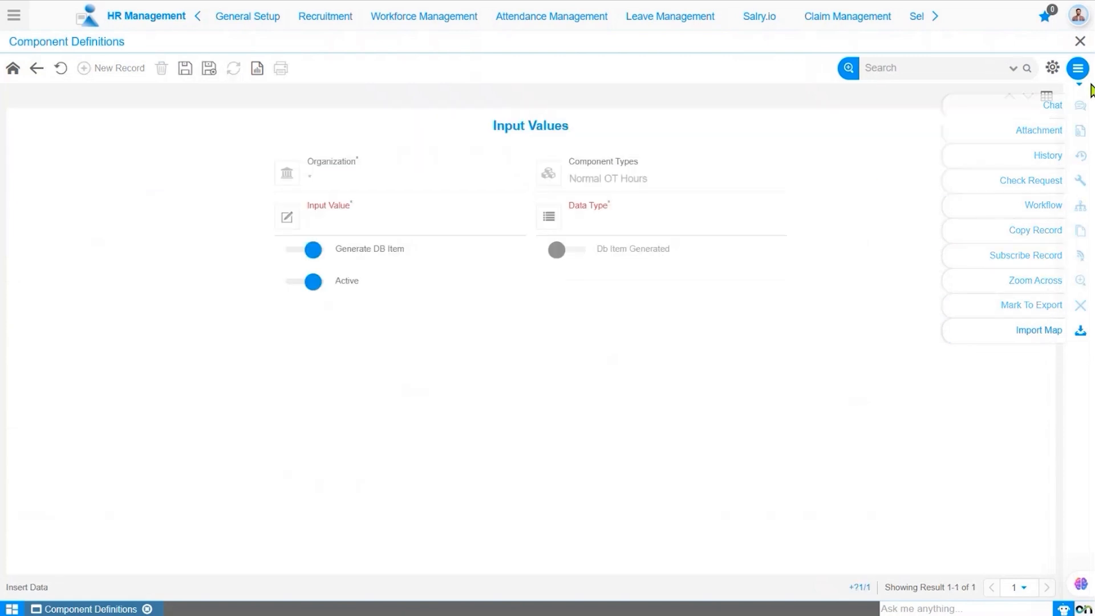
{"action": "left_click", "coordinate": [453, 225]}
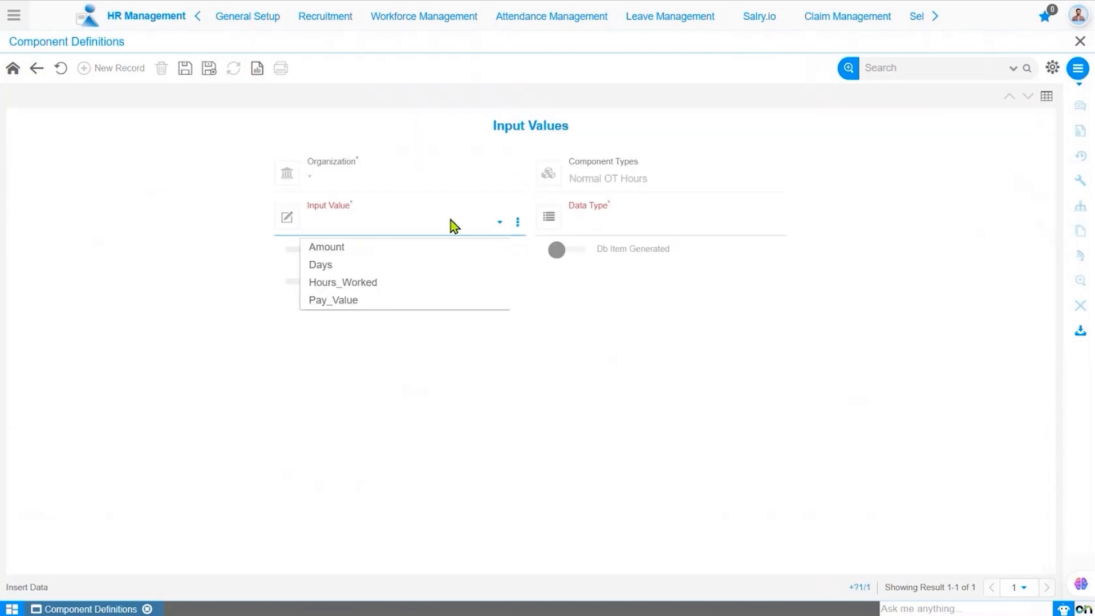
{"action": "left_click", "coordinate": [377, 284]}
{"action": "left_click", "coordinate": [630, 230]}
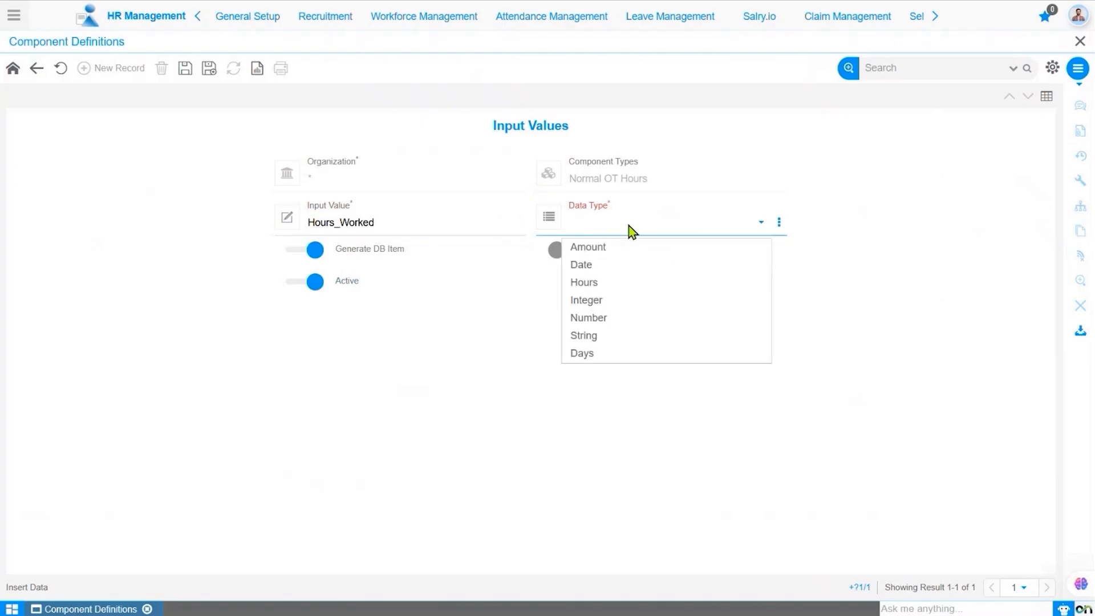
{"action": "left_click", "coordinate": [615, 294]}
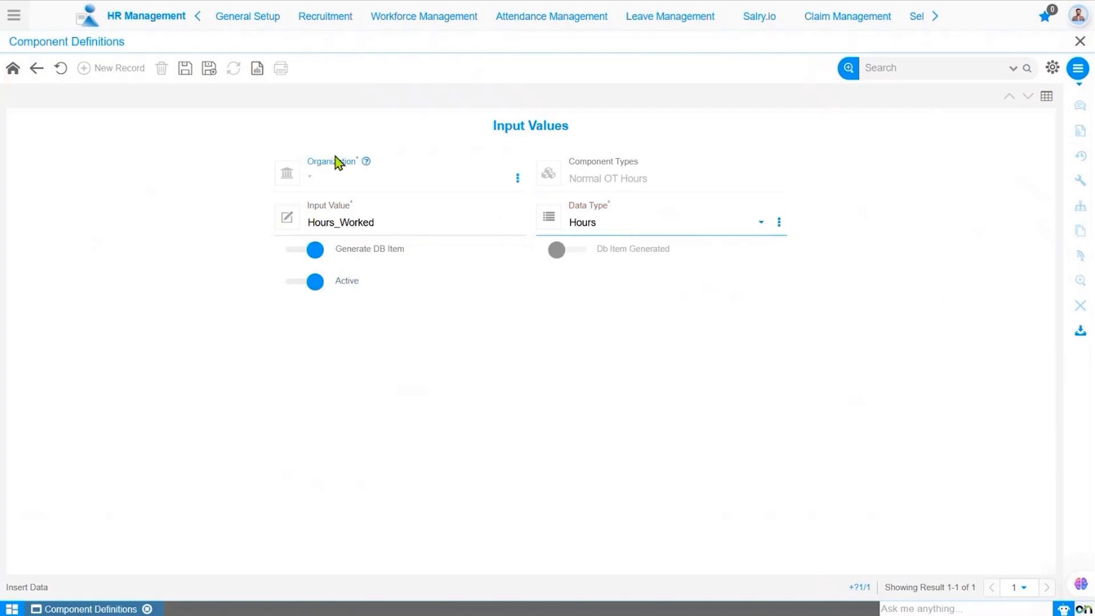
{"action": "left_click", "coordinate": [185, 73]}
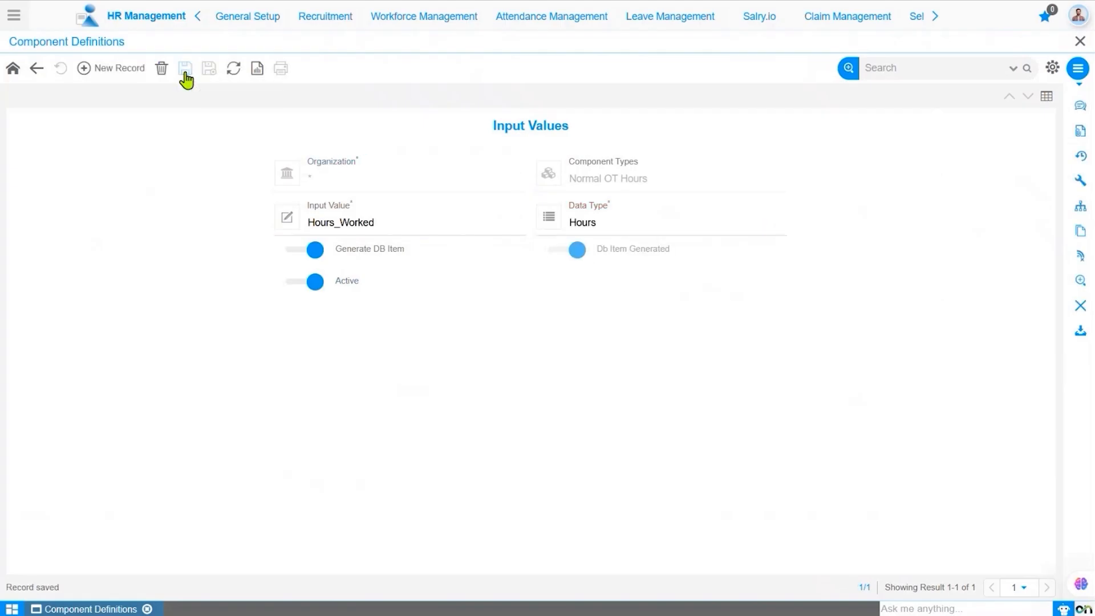
- Return to the list of component types to review both components
{"action": "left_click", "coordinate": [36, 69]}
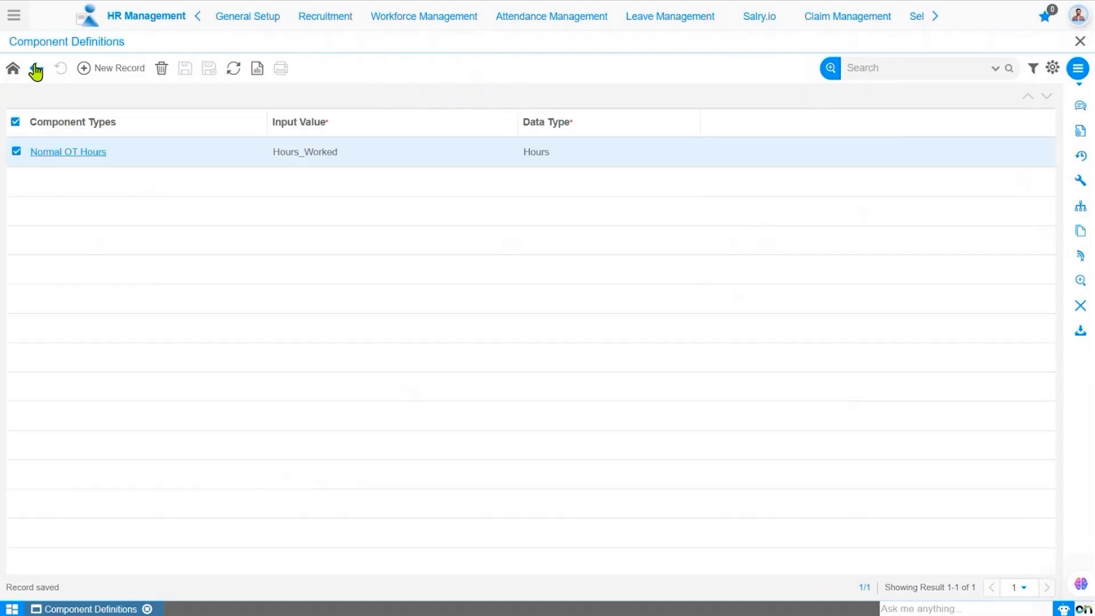
{"action": "left_click", "coordinate": [36, 70]}
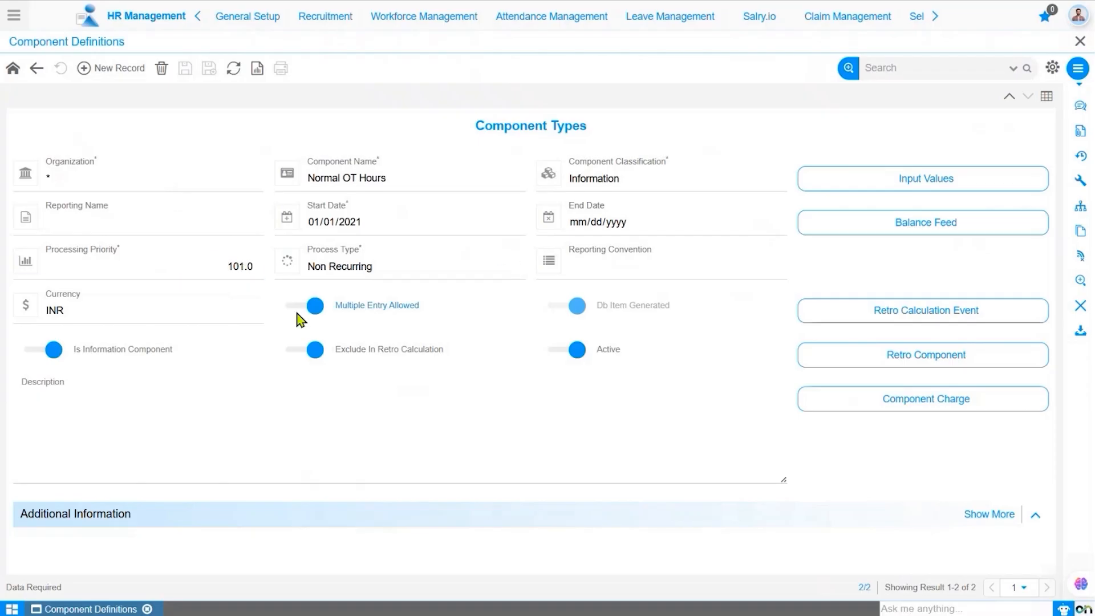
{"action": "left_click", "coordinate": [36, 69]}
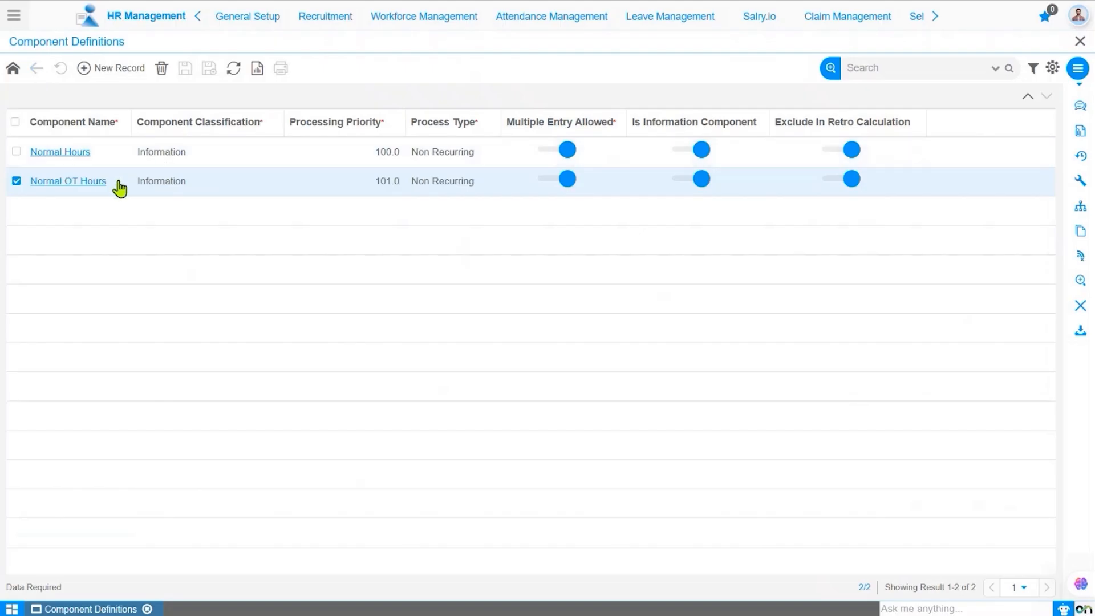